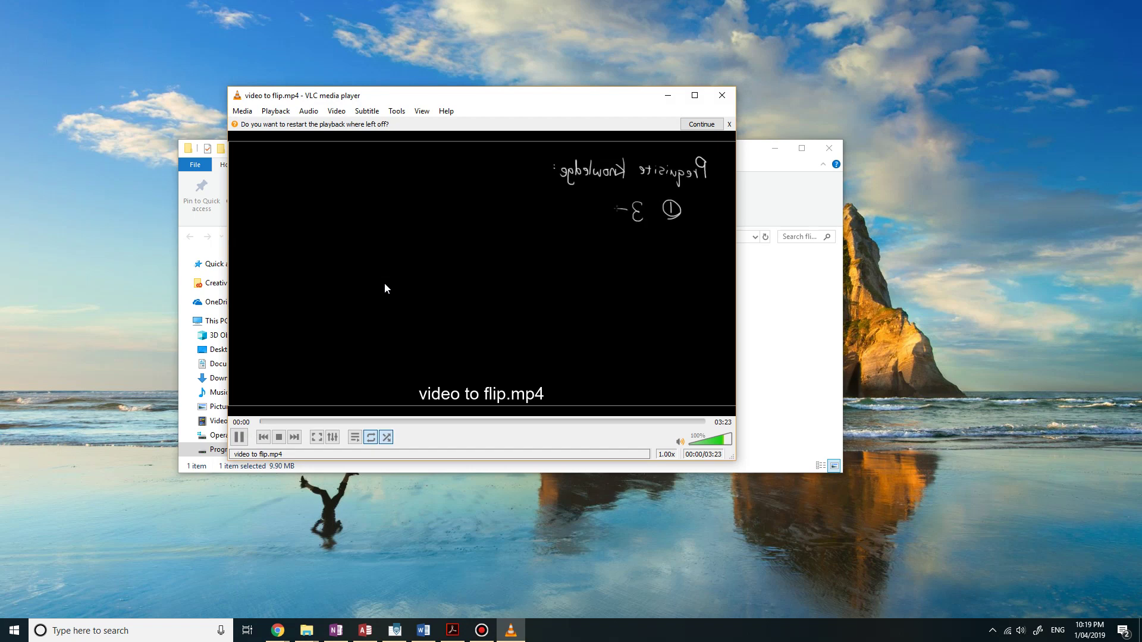
Check the mirrored writing at several points in "video to flip.mp4", pause playback and close the player
left_click(331, 423)
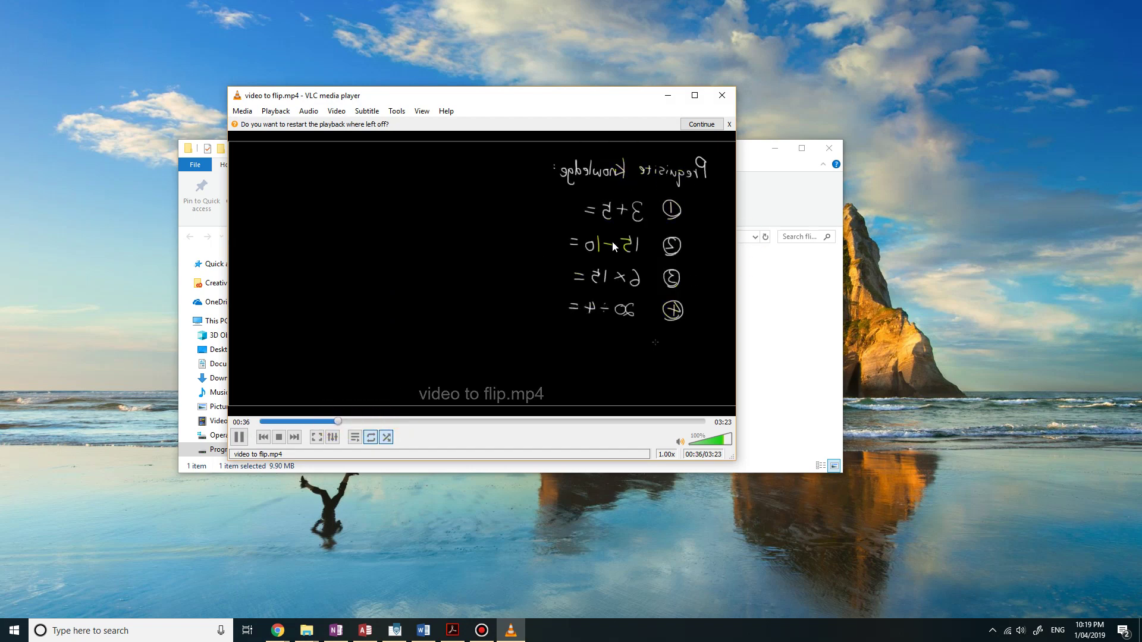
left_click(404, 409)
left_click(238, 424)
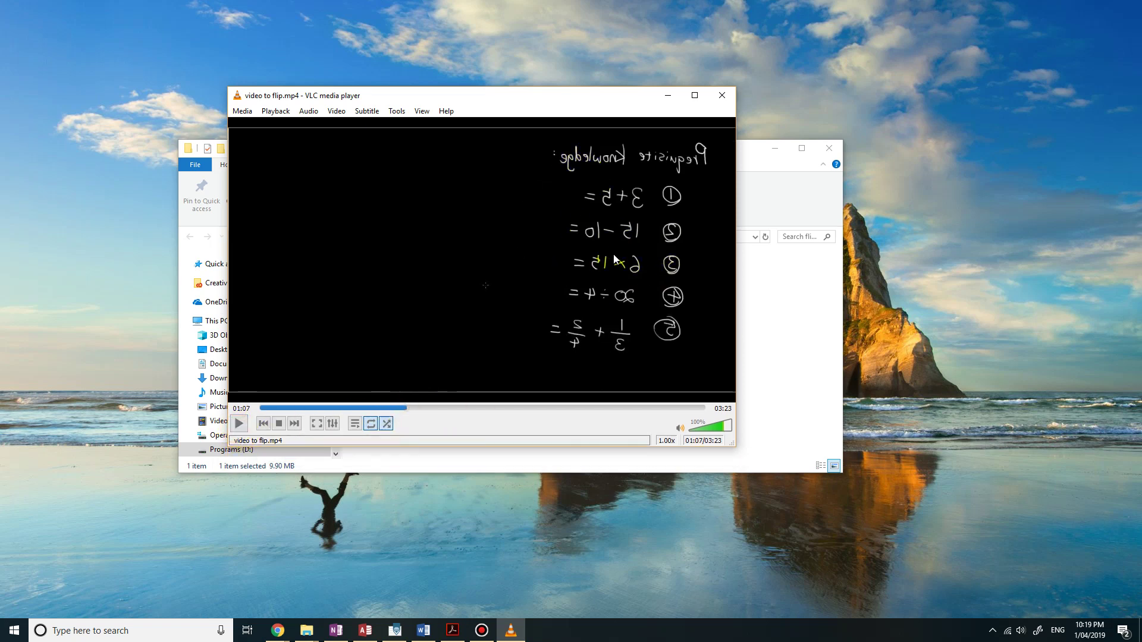
left_click_drag(593, 102, 817, 134)
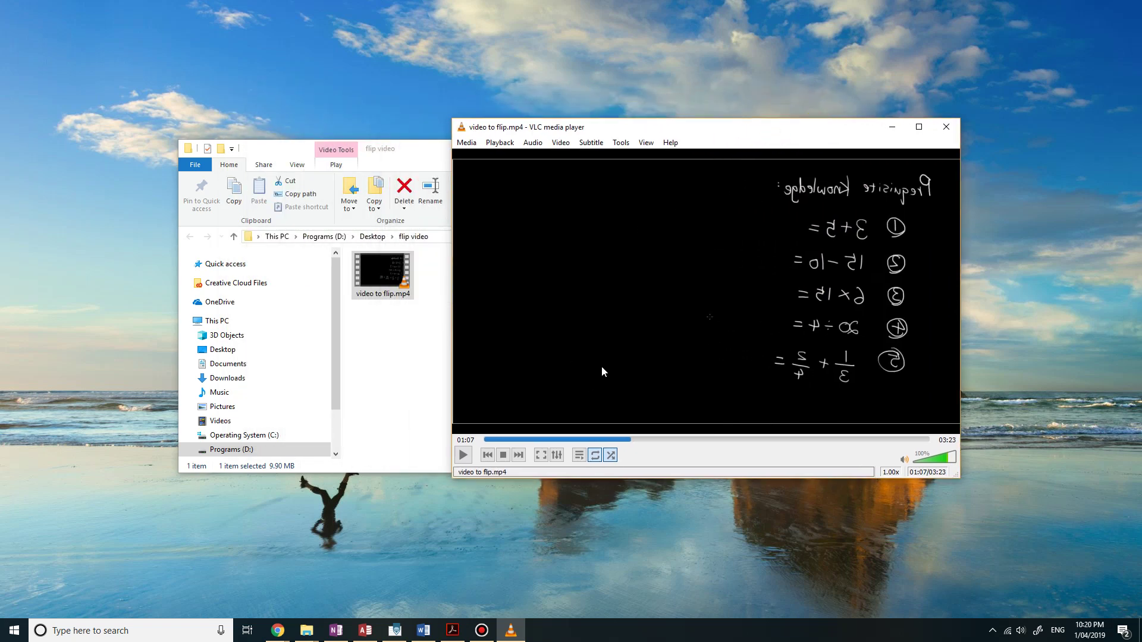
left_click(946, 126)
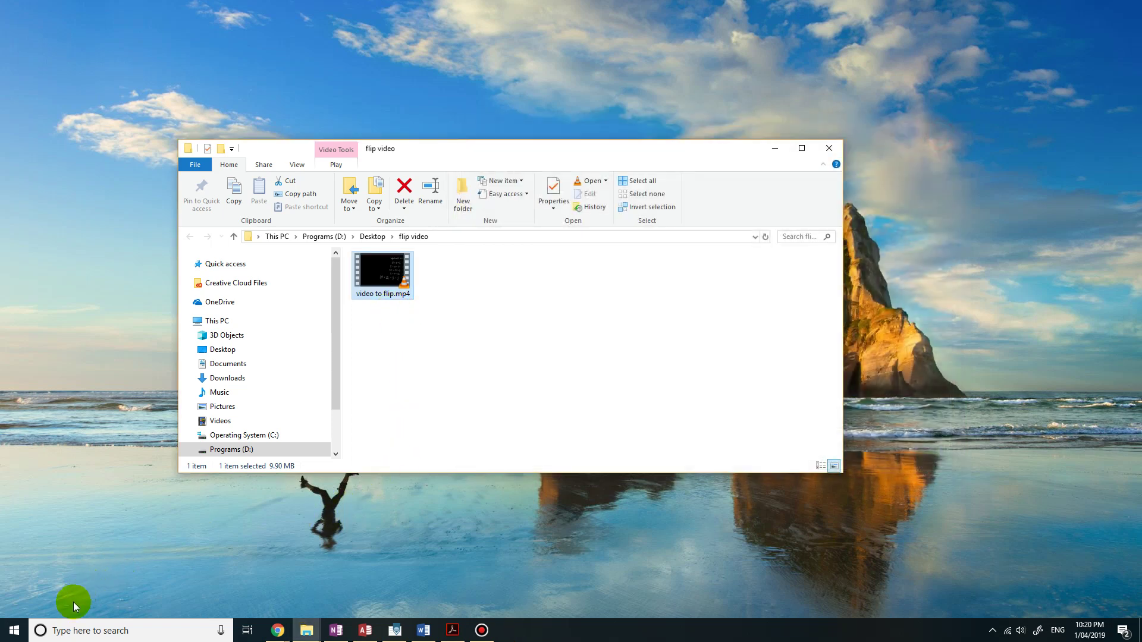
Find and launch Adobe Premiere Elements 2019, and open its Video Editor from the home screen
left_click(75, 630)
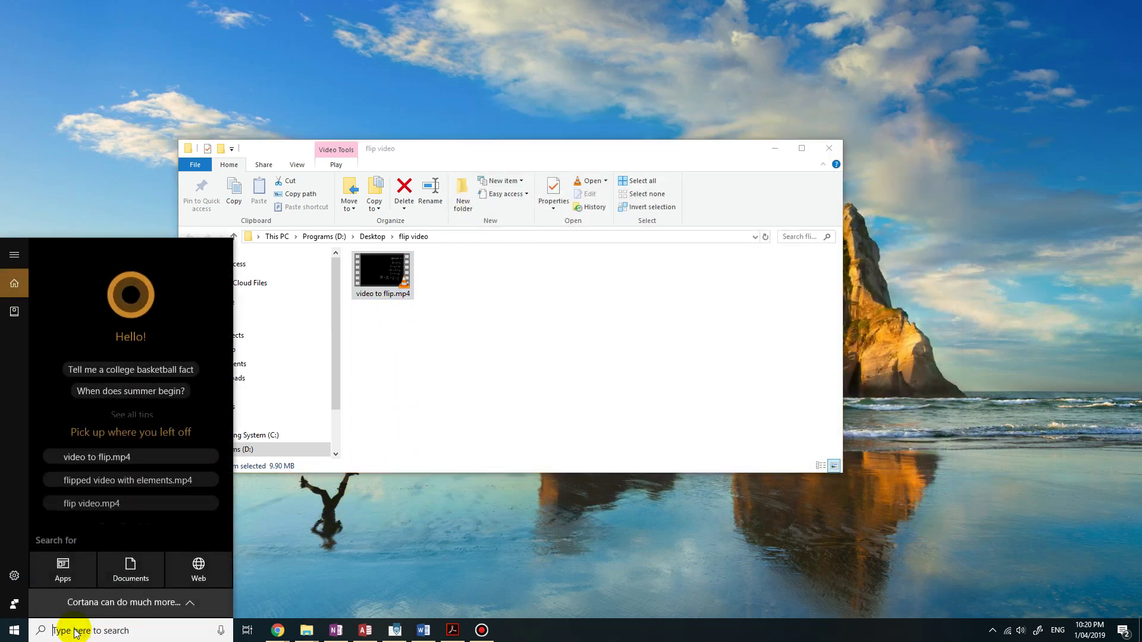
type("premer")
key("BackSpace")
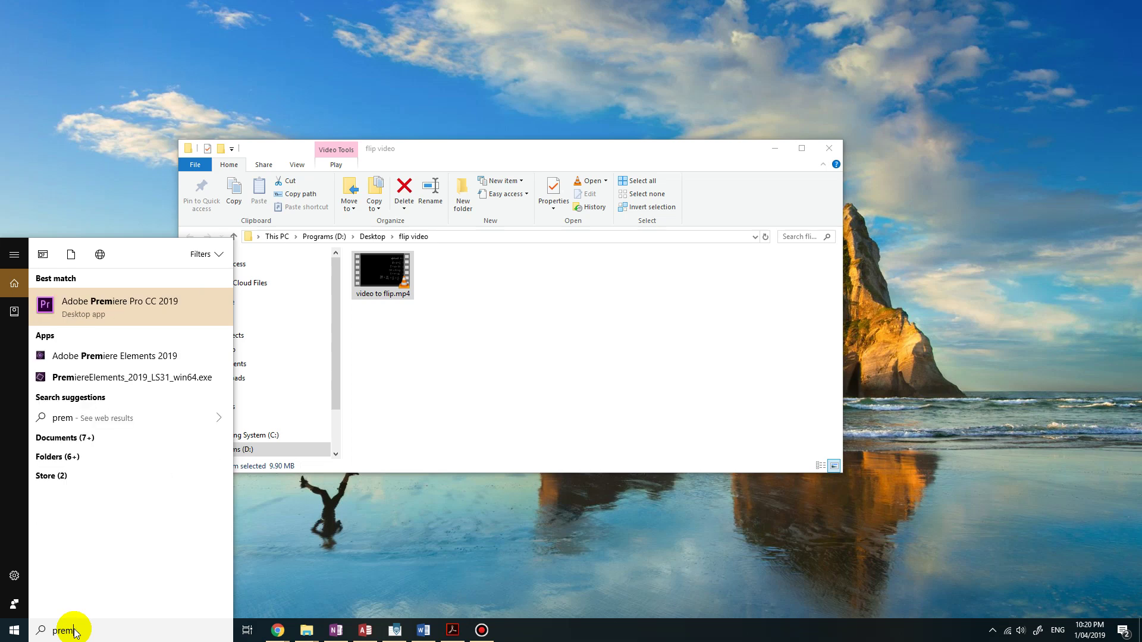
left_click(128, 356)
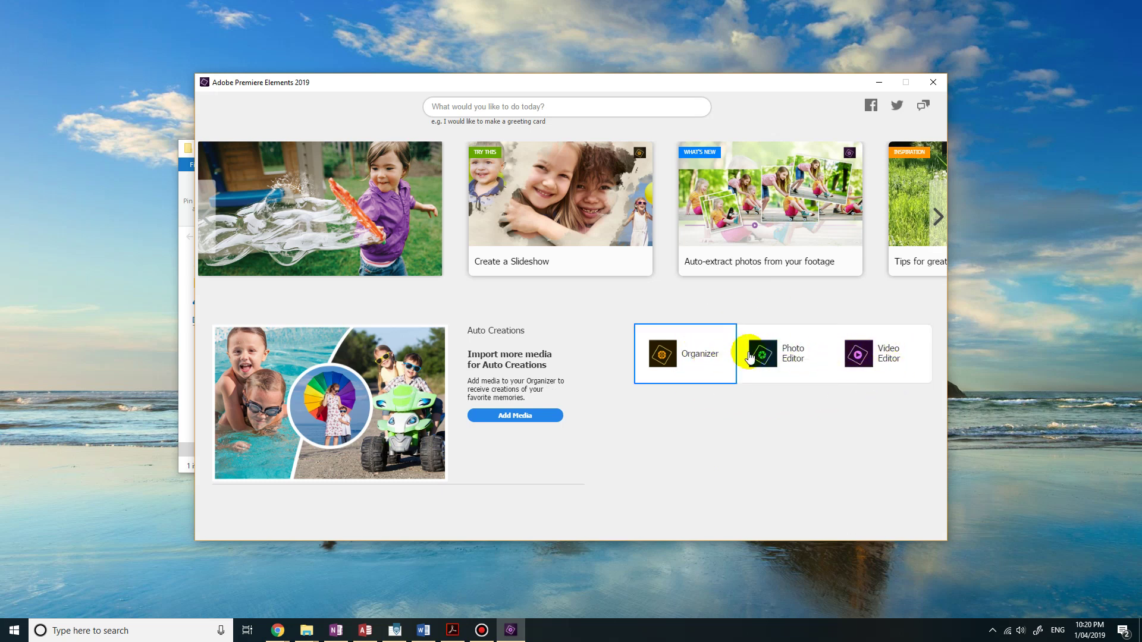
left_click(889, 365)
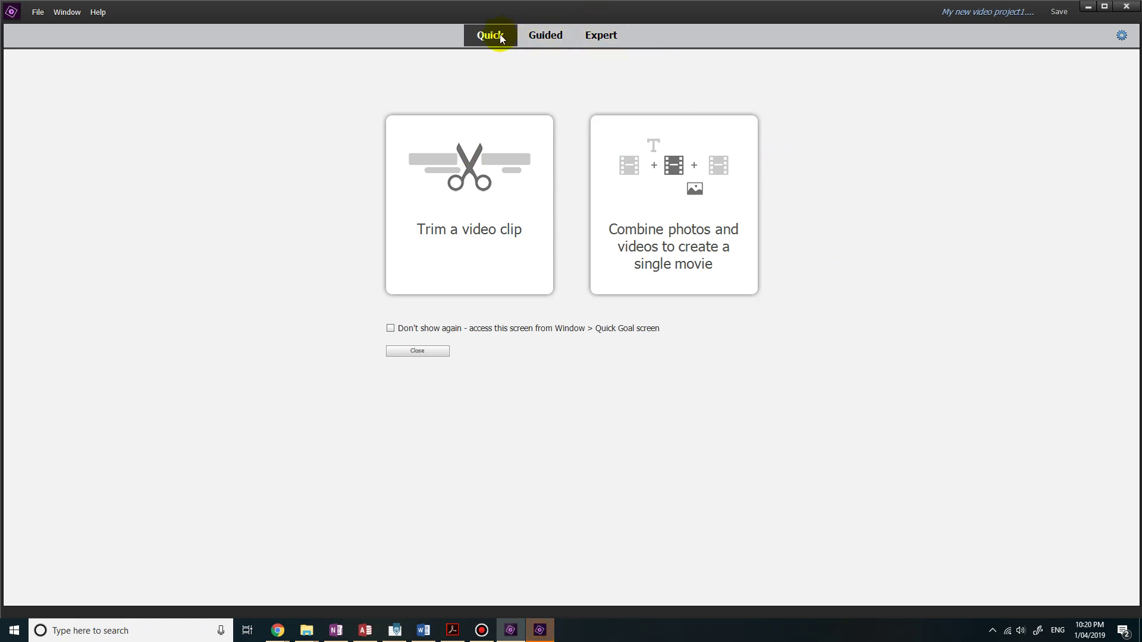
Dismiss the Quick goal screen and continue with the trial version
left_click(431, 352)
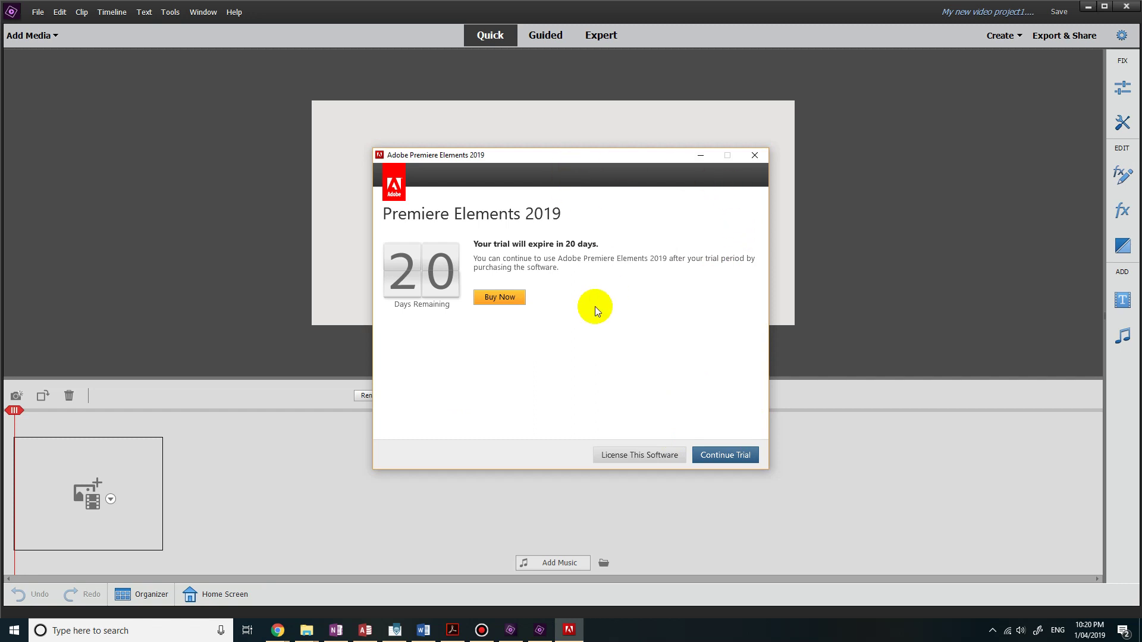
left_click(754, 156)
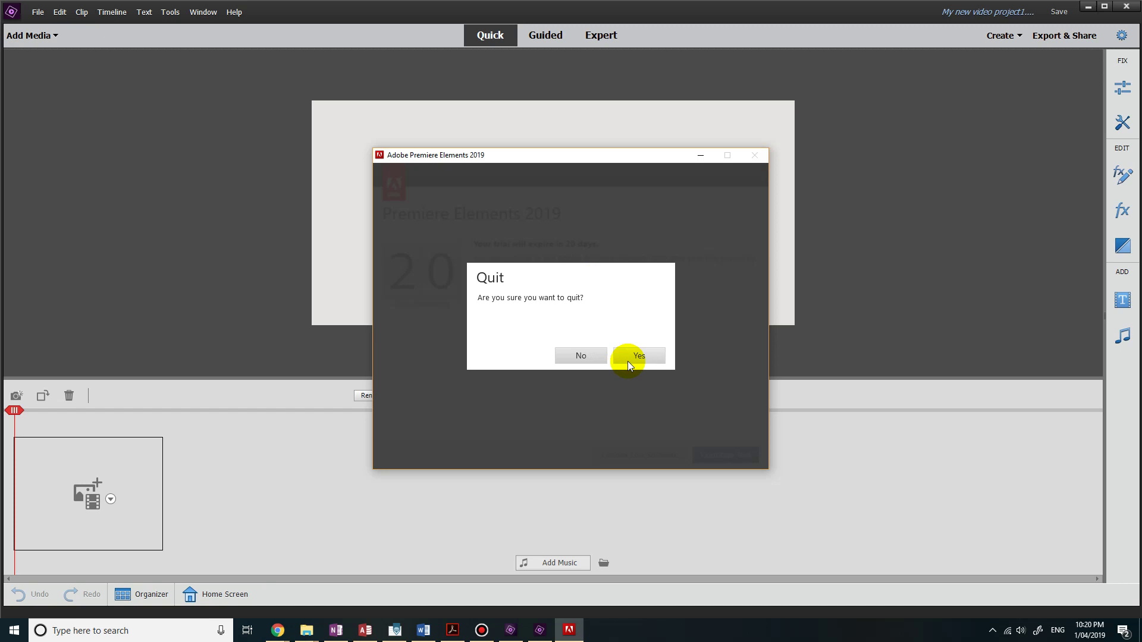
left_click(589, 355)
left_click(723, 463)
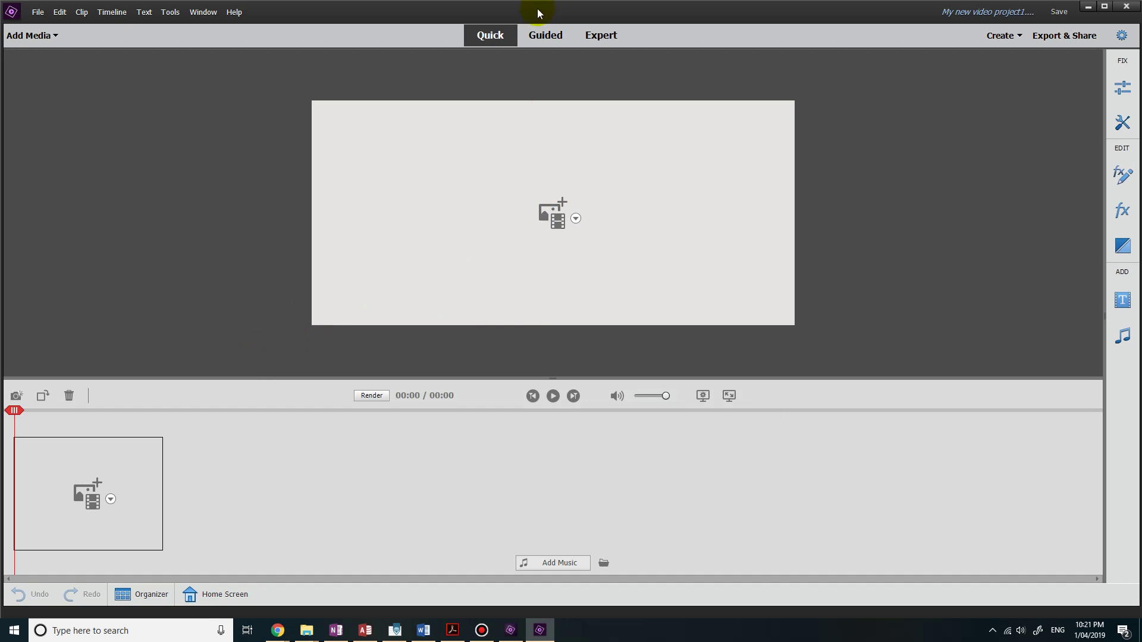
Arrange the windows so the "flip video" folder is accessible beside the video editor's timeline
left_click_drag(539, 13, 1057, 73)
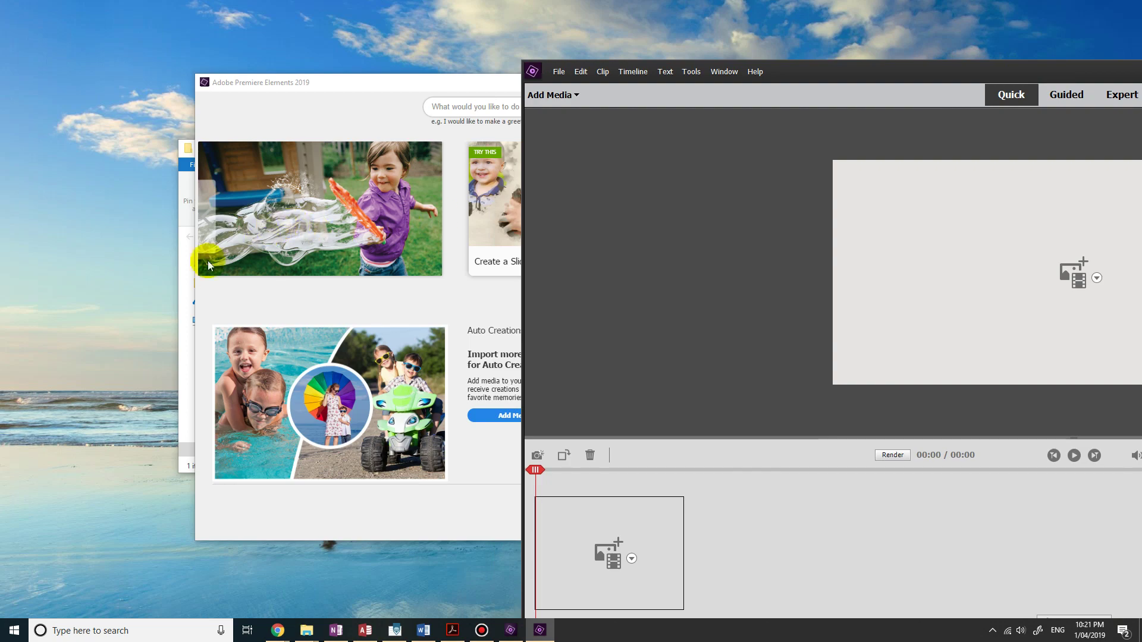
left_click(257, 83)
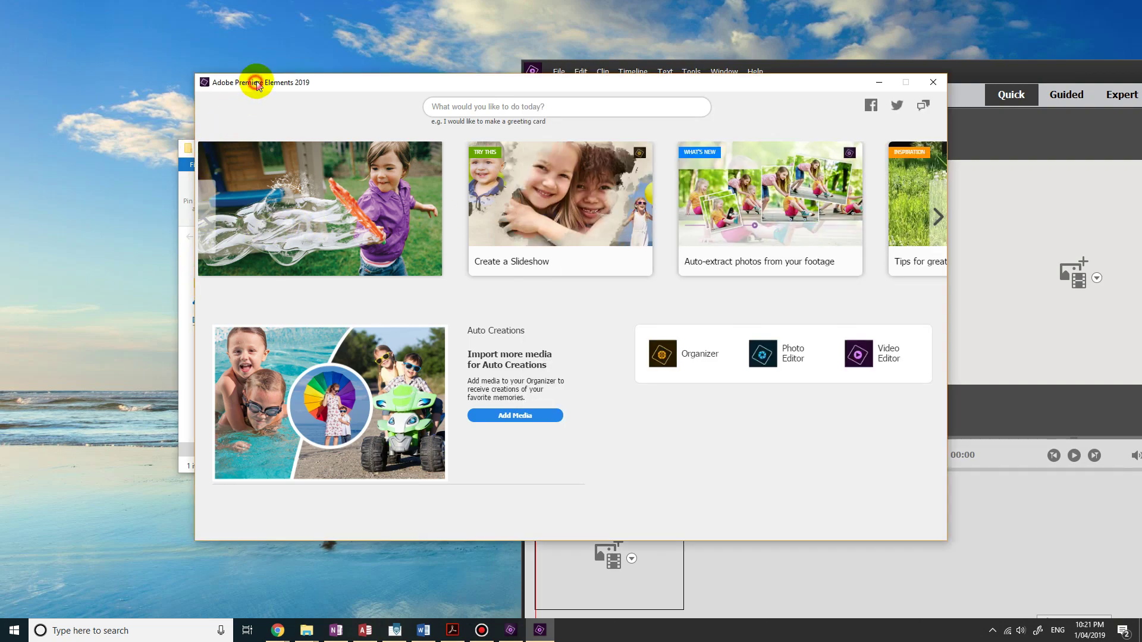
left_click_drag(257, 83, 495, 193)
left_click(417, 147)
left_click_drag(411, 147, 317, 139)
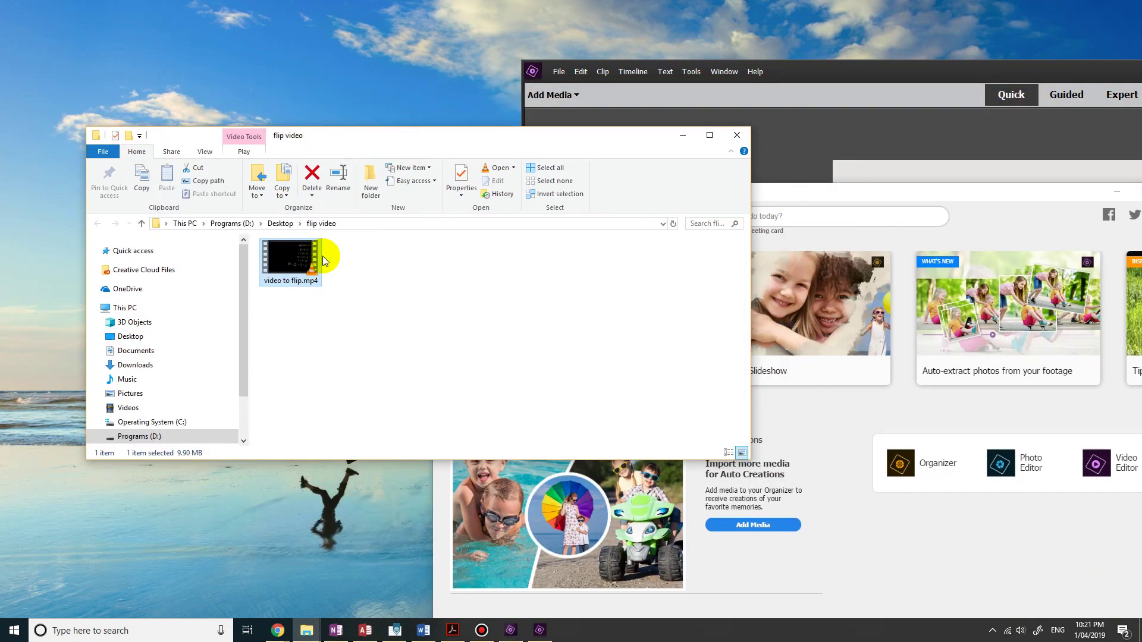
left_click(837, 80)
left_click_drag(837, 80, 800, 49)
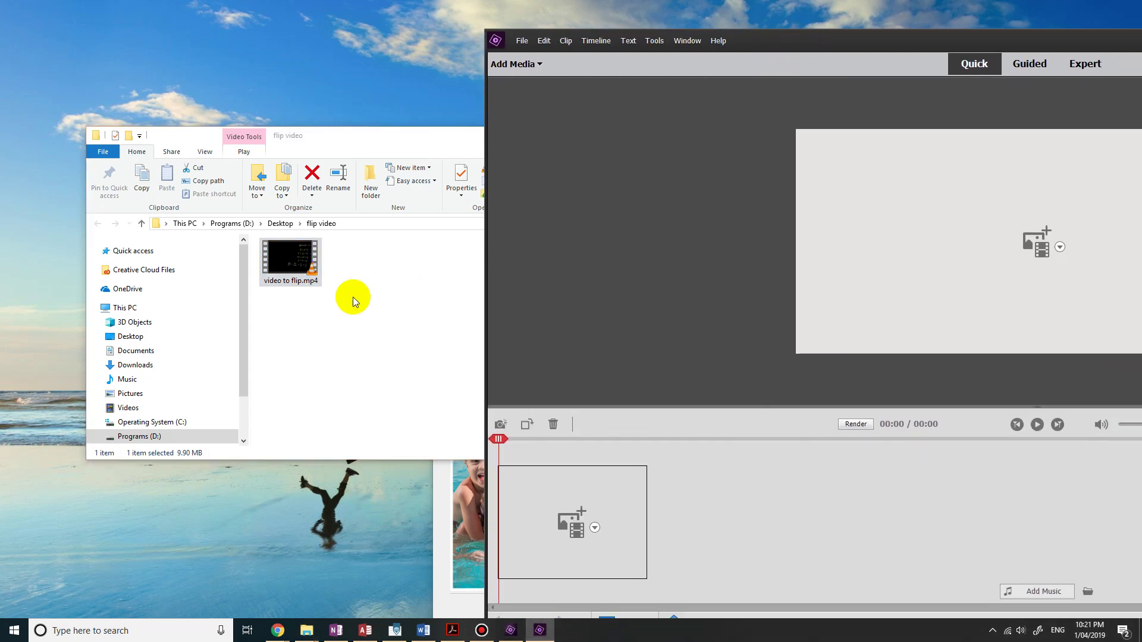
Add "video to flip.mp4" from the folder to the start of the timeline and maximize the editor
left_click(291, 262)
left_click_drag(292, 261, 595, 535)
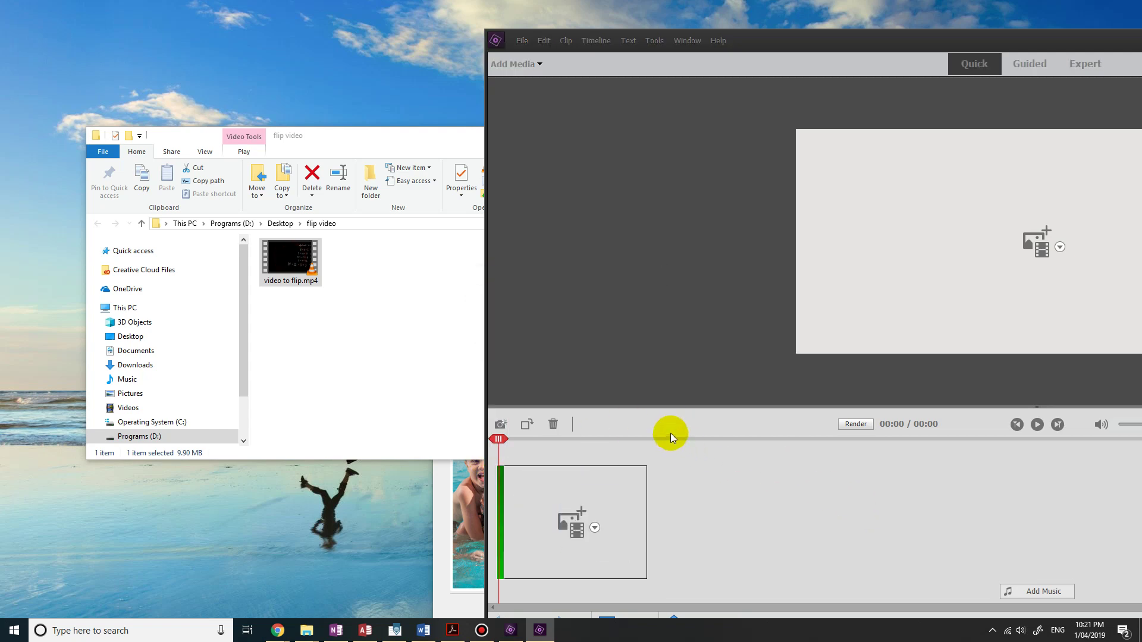
left_click_drag(974, 40, 619, 1)
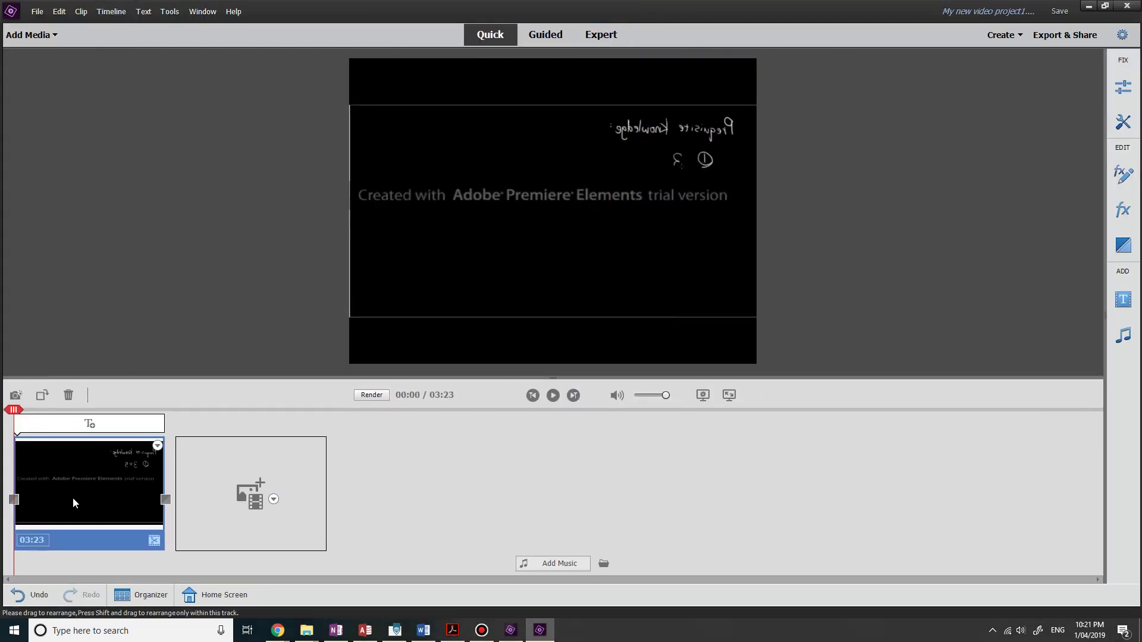
Apply the Horizontal Flip video effect to the timeline clip and preview the result up to about 02:08
left_click(1122, 211)
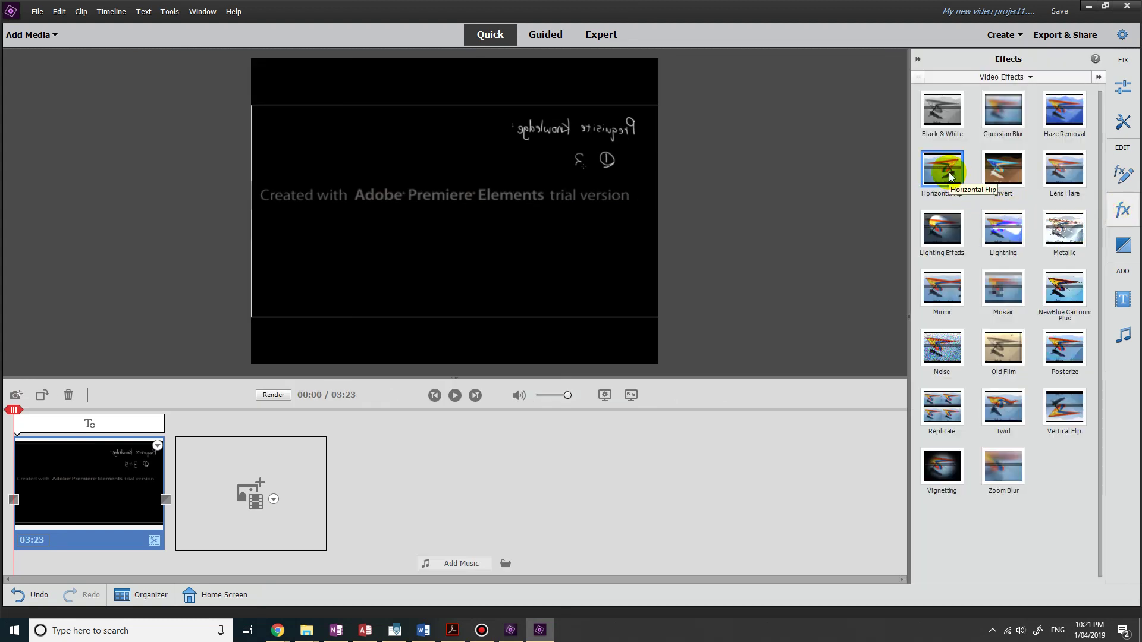
left_click_drag(950, 174, 143, 484)
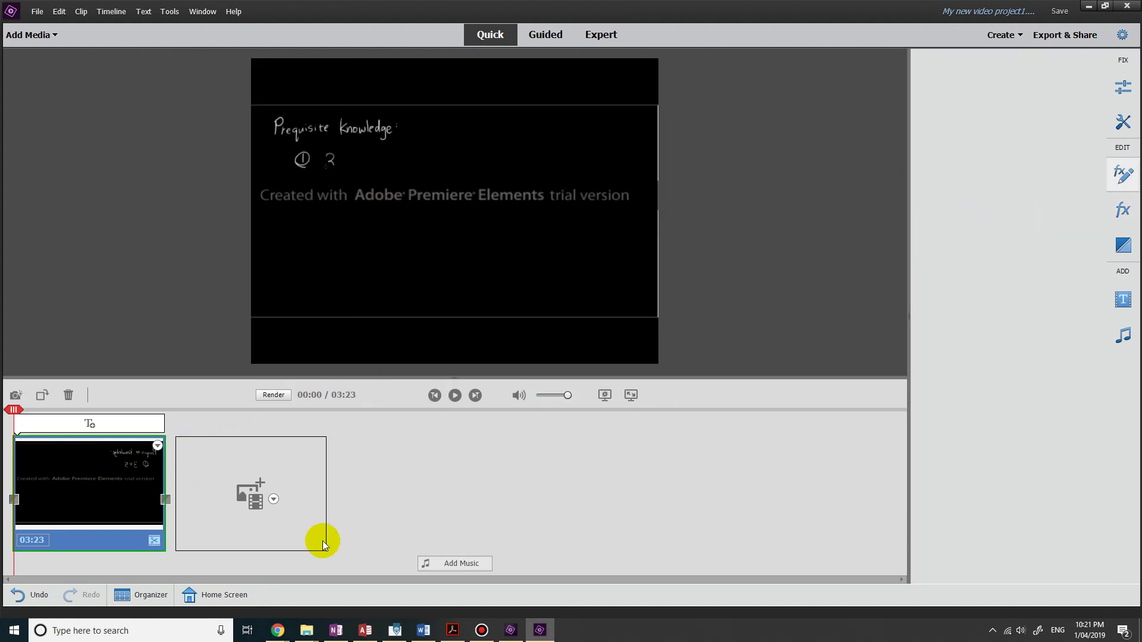
left_click(456, 395)
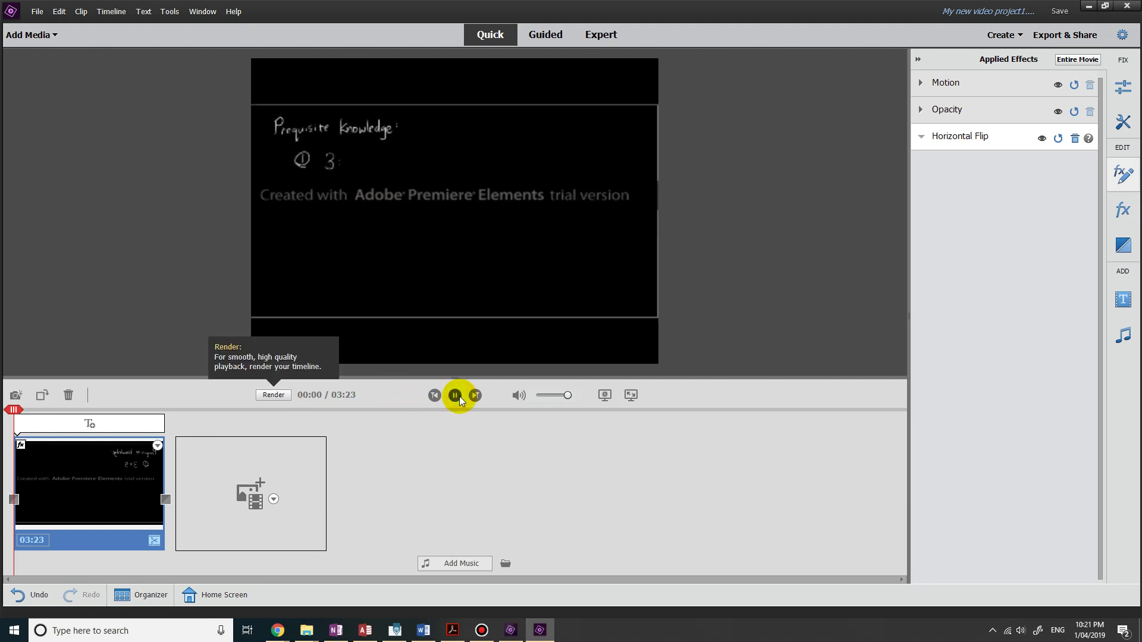
left_click(455, 396)
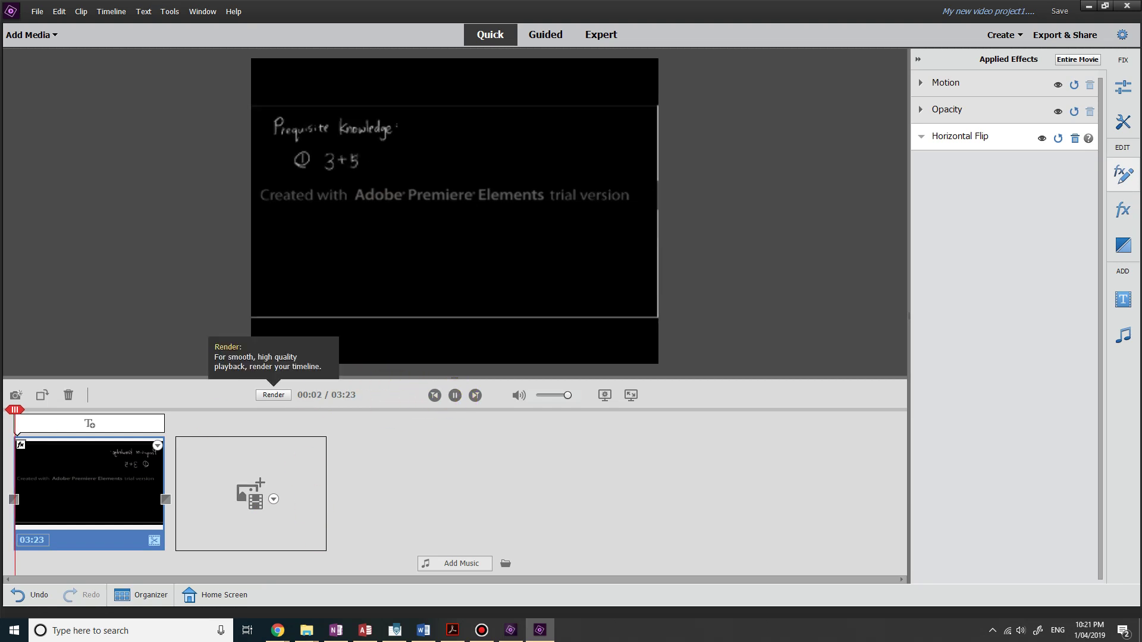
left_click(20, 409)
left_click_drag(20, 410, 108, 409)
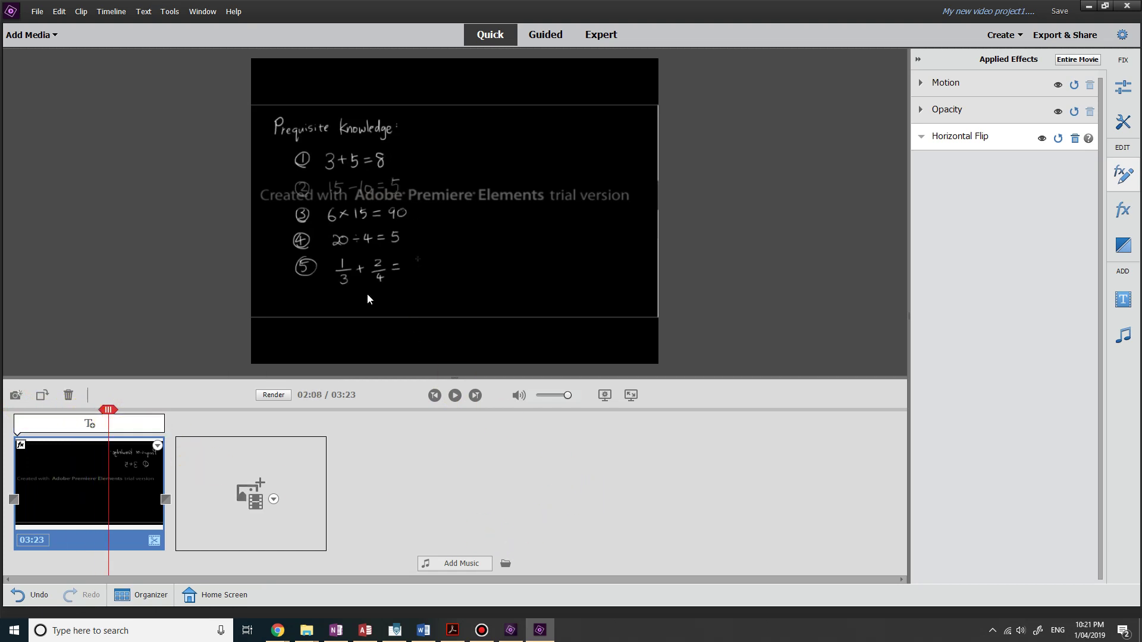
Set up a computer export of the video at HD 720 (1280 x 720) resolution in MP4 - H.264 format
left_click(38, 12)
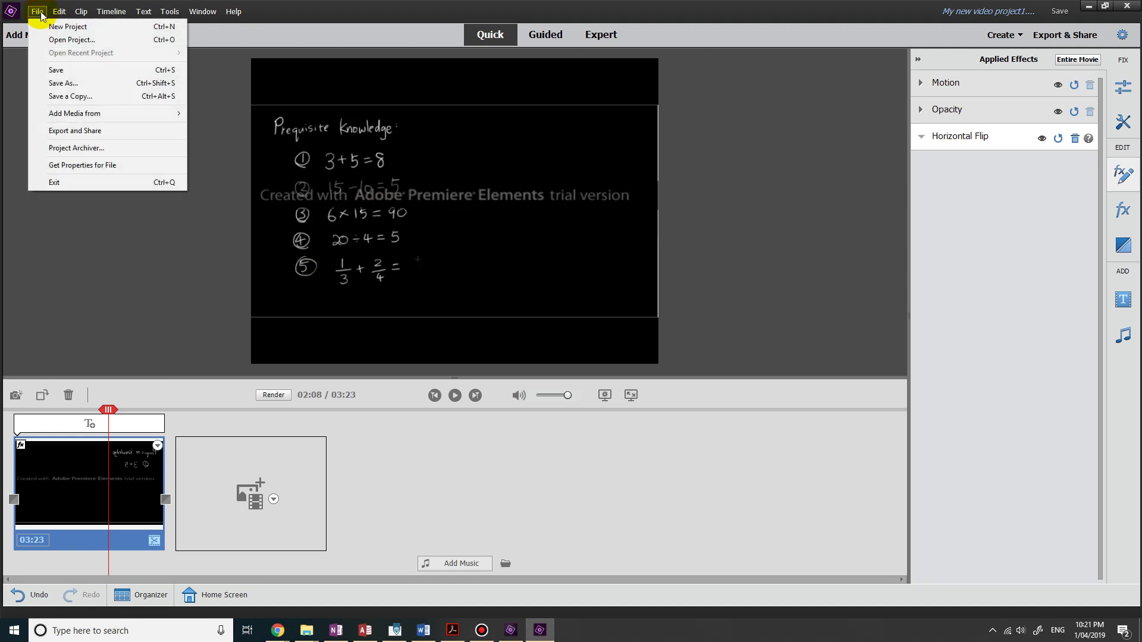
left_click(75, 131)
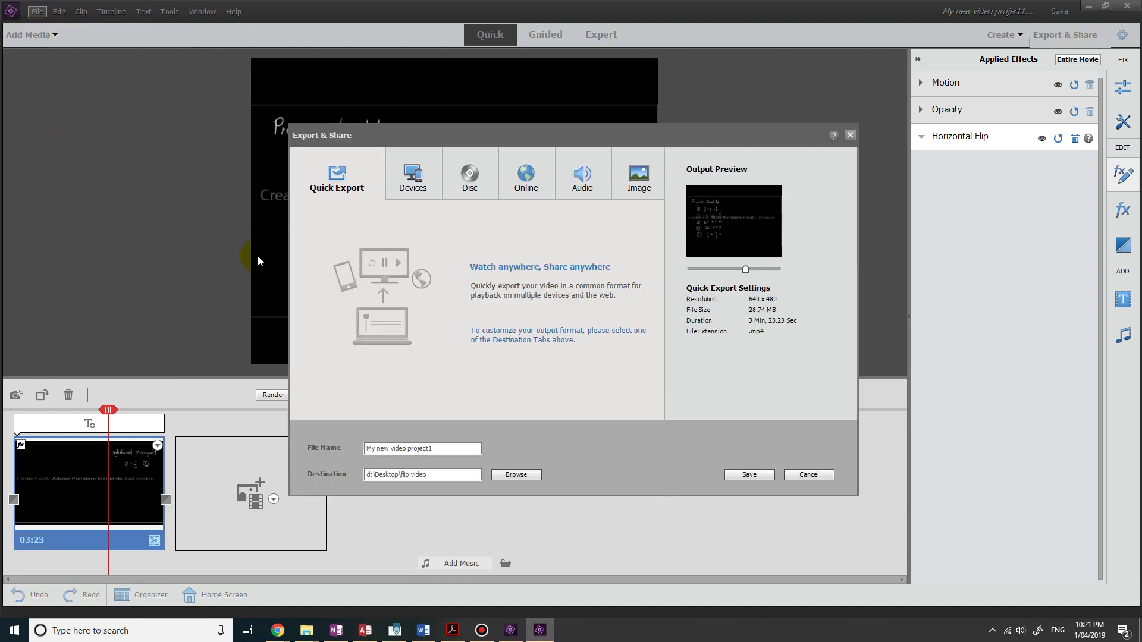
left_click(408, 191)
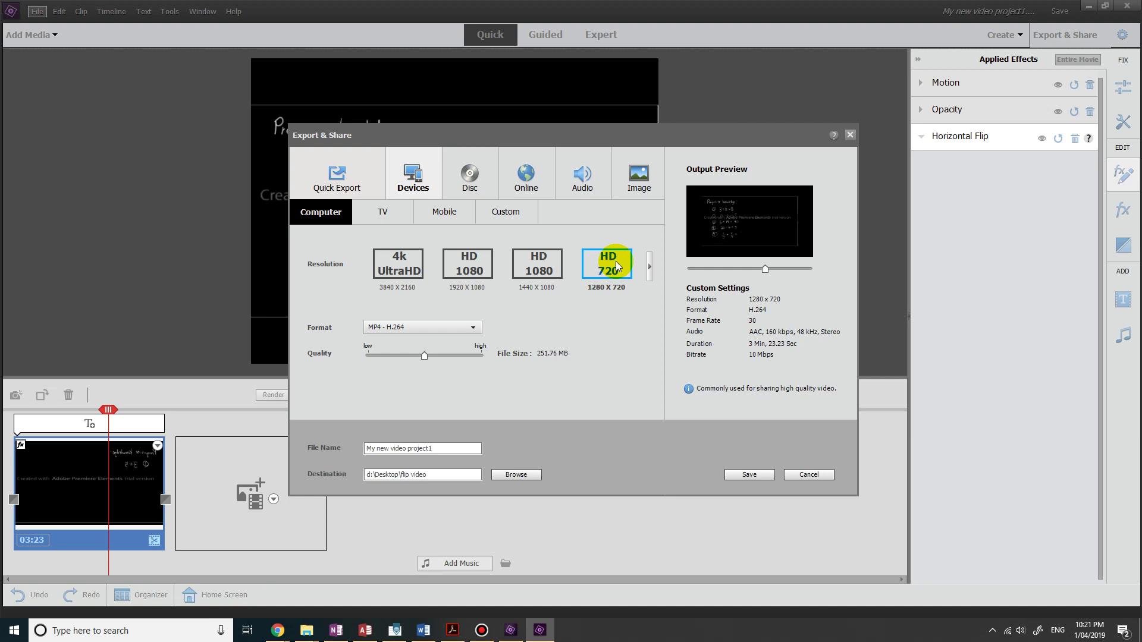
left_click(467, 273)
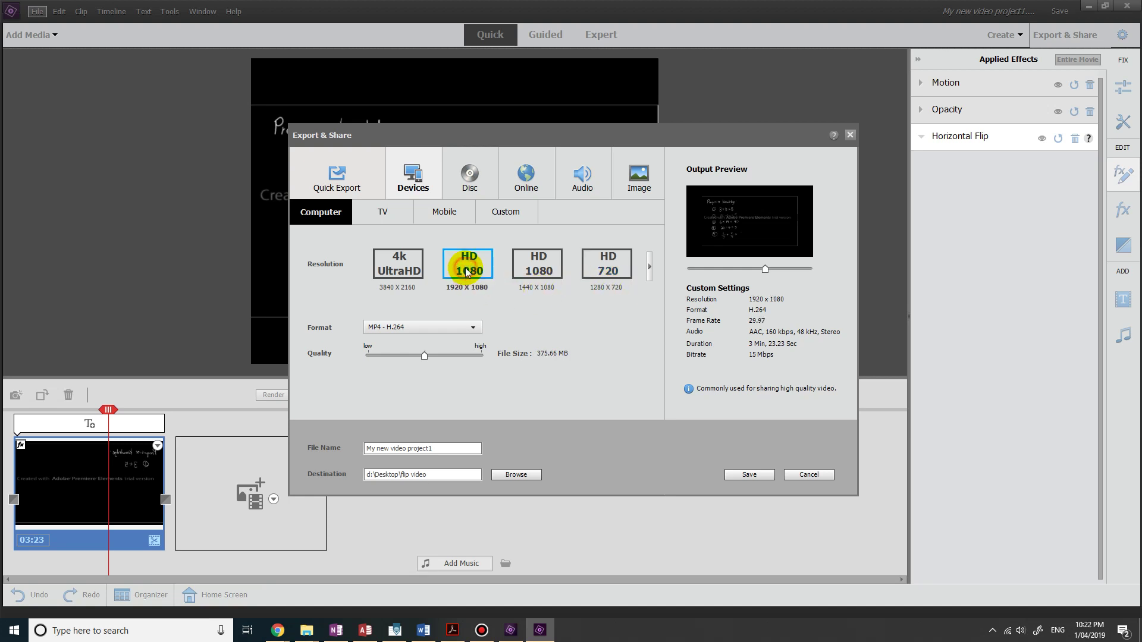
left_click(607, 268)
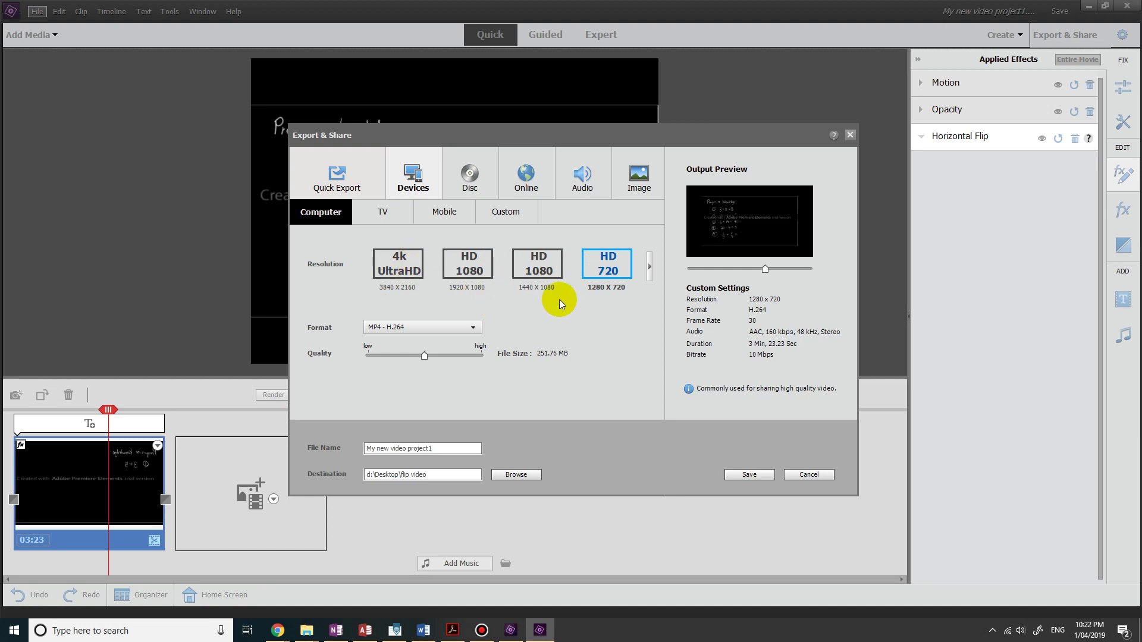
left_click(613, 262)
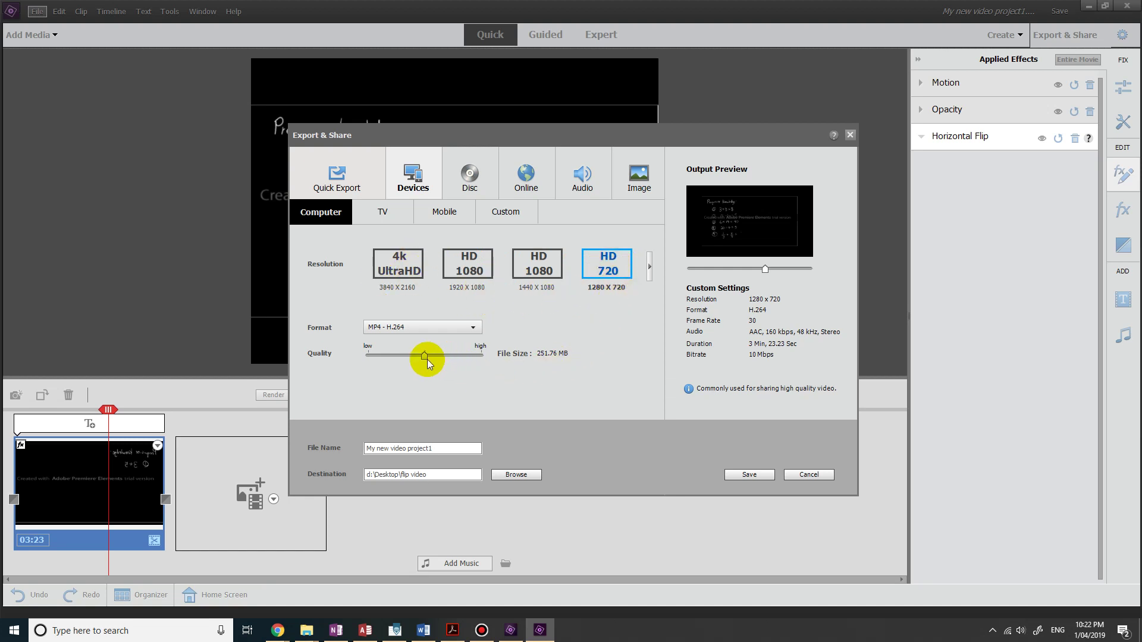
mouse_move(424, 359)
left_mouse_down()
mouse_move(403, 357)
mouse_move(441, 356)
mouse_move(408, 360)
mouse_move(436, 366)
mouse_move(425, 364)
left_mouse_up()
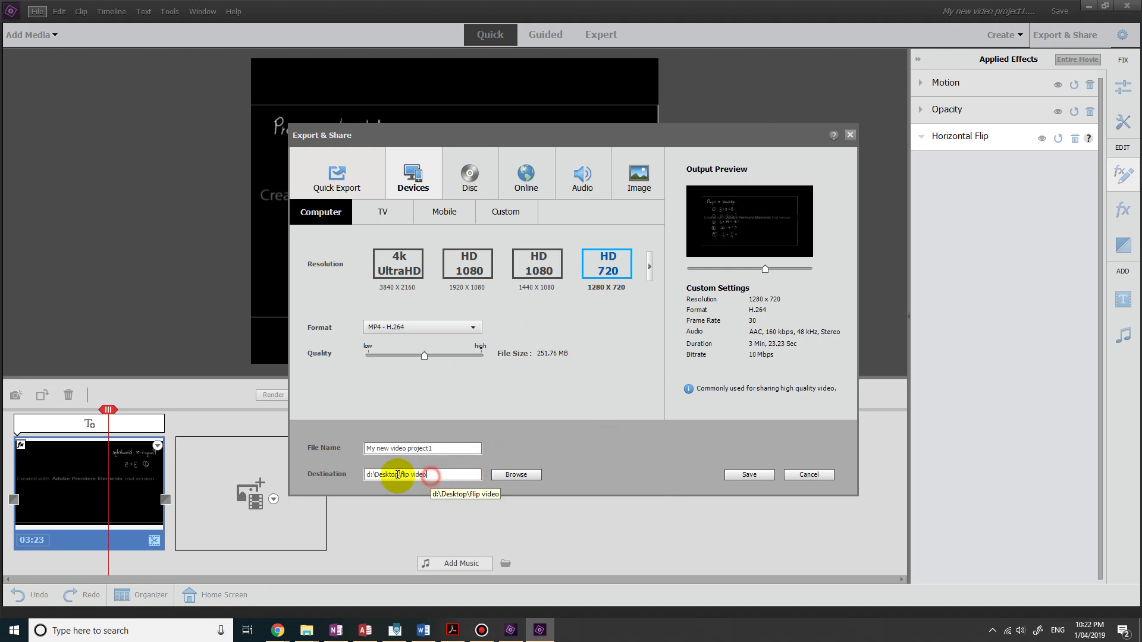
Name the export "flipped video" and save it to the d:\Desktop\flip video folder
left_click(439, 475)
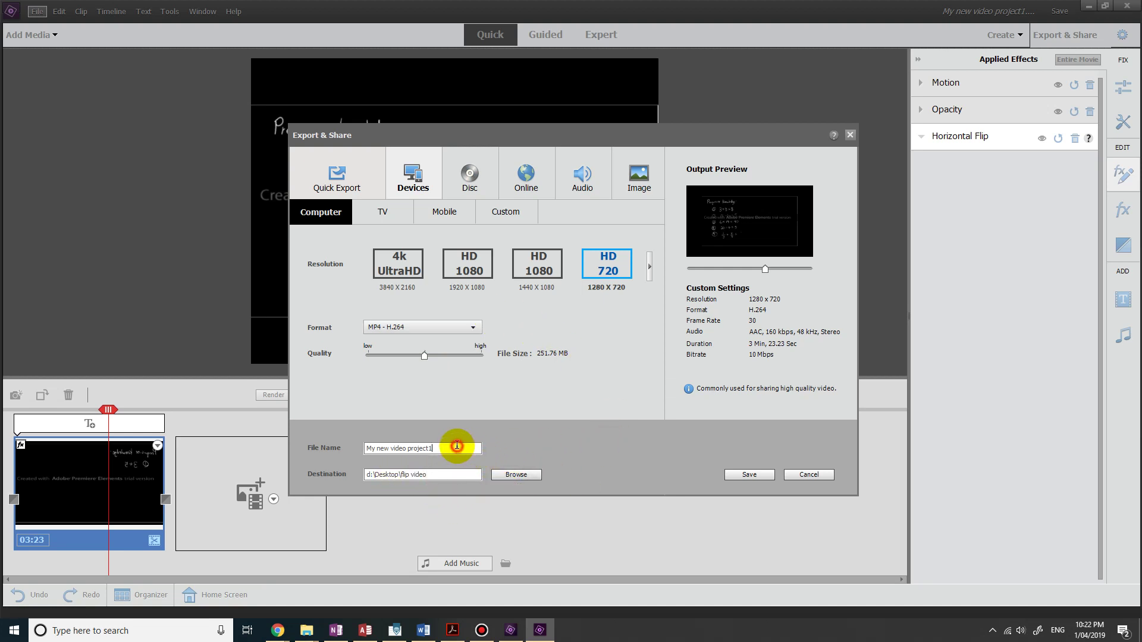
left_click_drag(441, 474, 351, 470)
left_click_drag(446, 448, 351, 448)
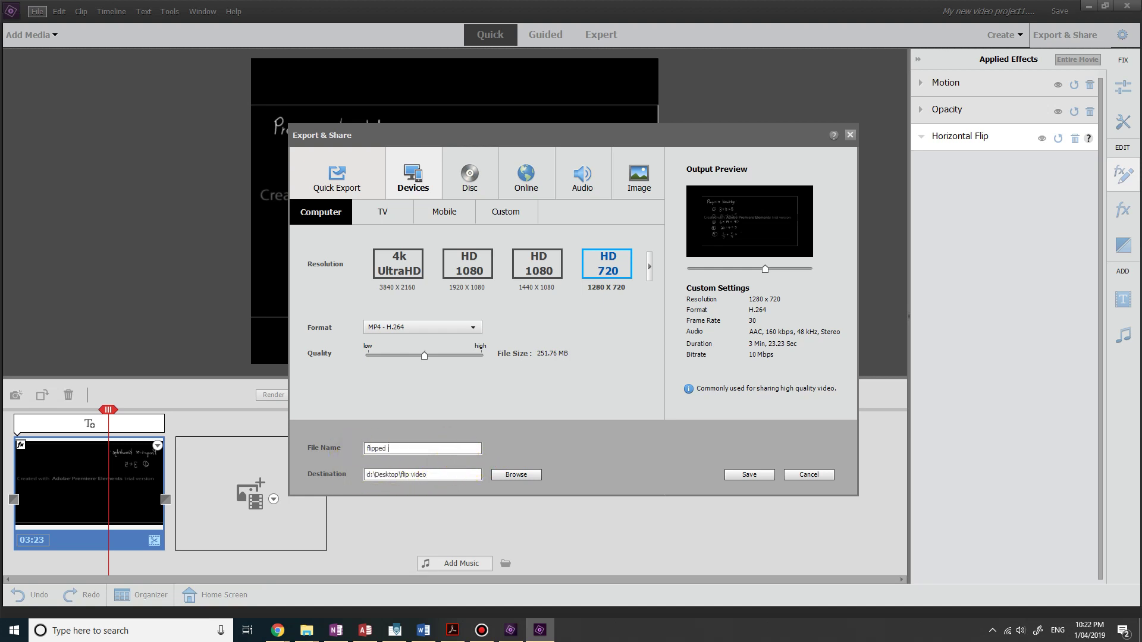
left_click(741, 475)
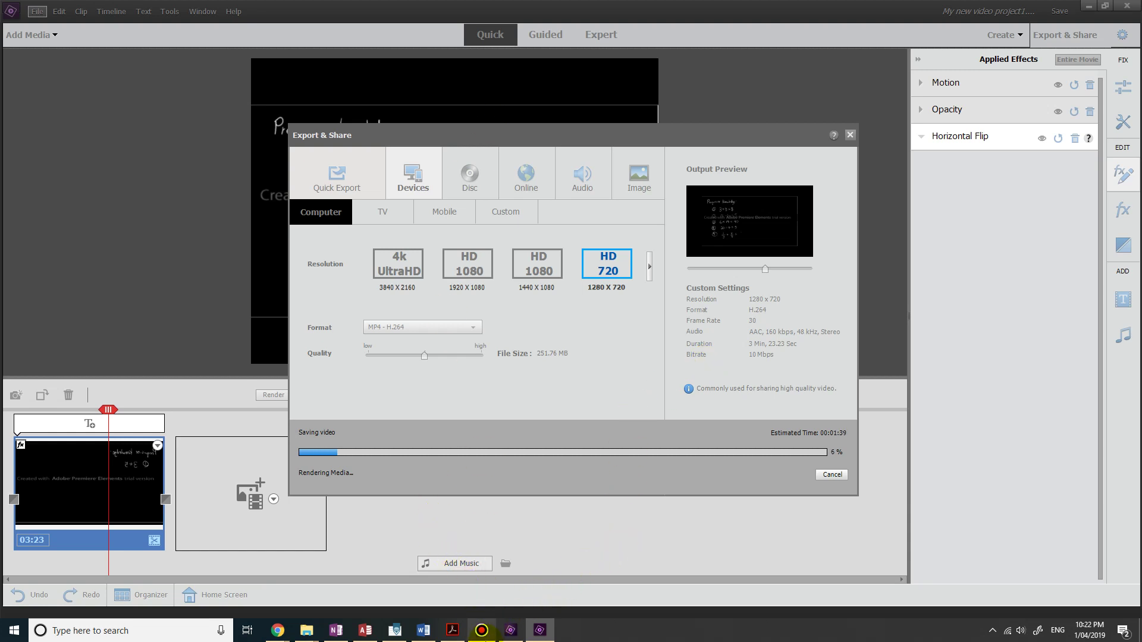
mouse_move(564, 6)
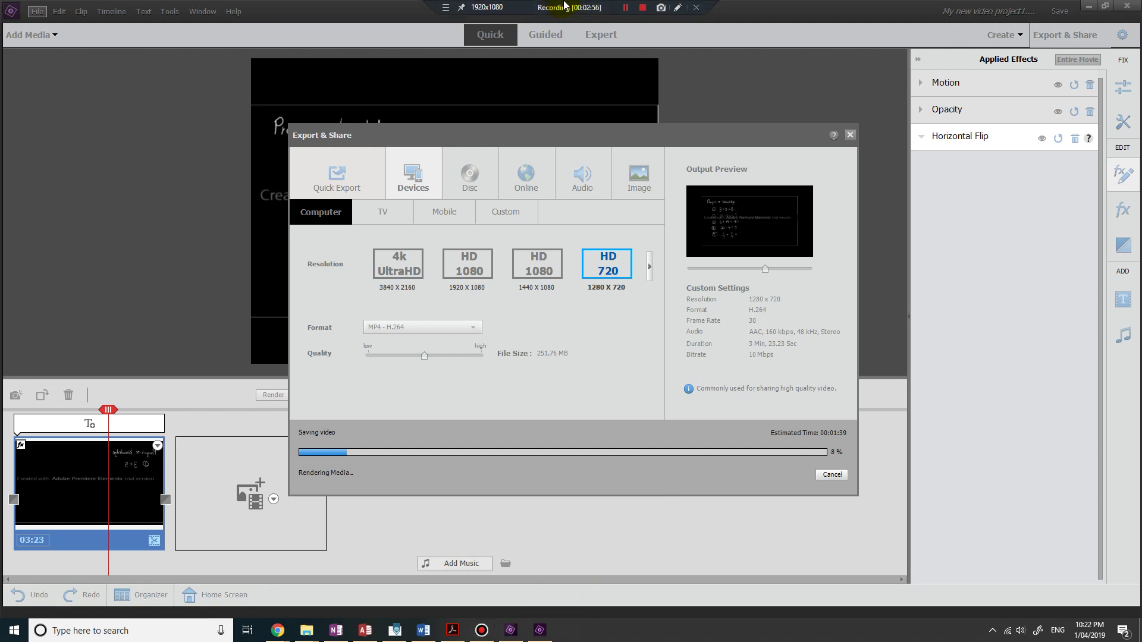
left_click(623, 7)
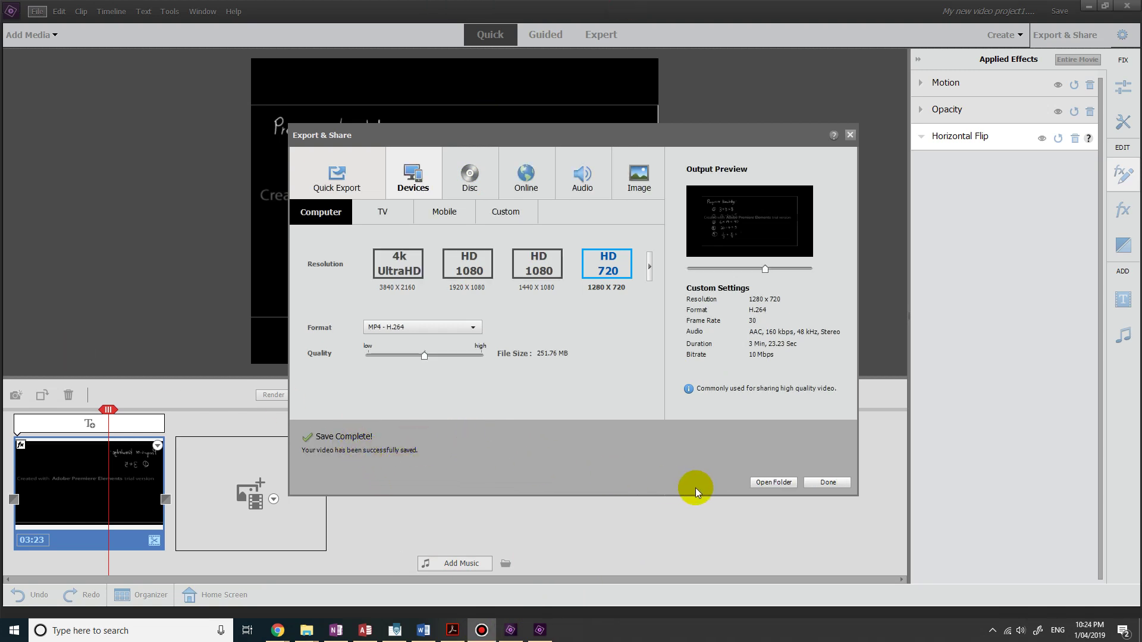
Open the export folder, play "flipped video.mp4" in VLC and check the writing at several points
left_click(776, 484)
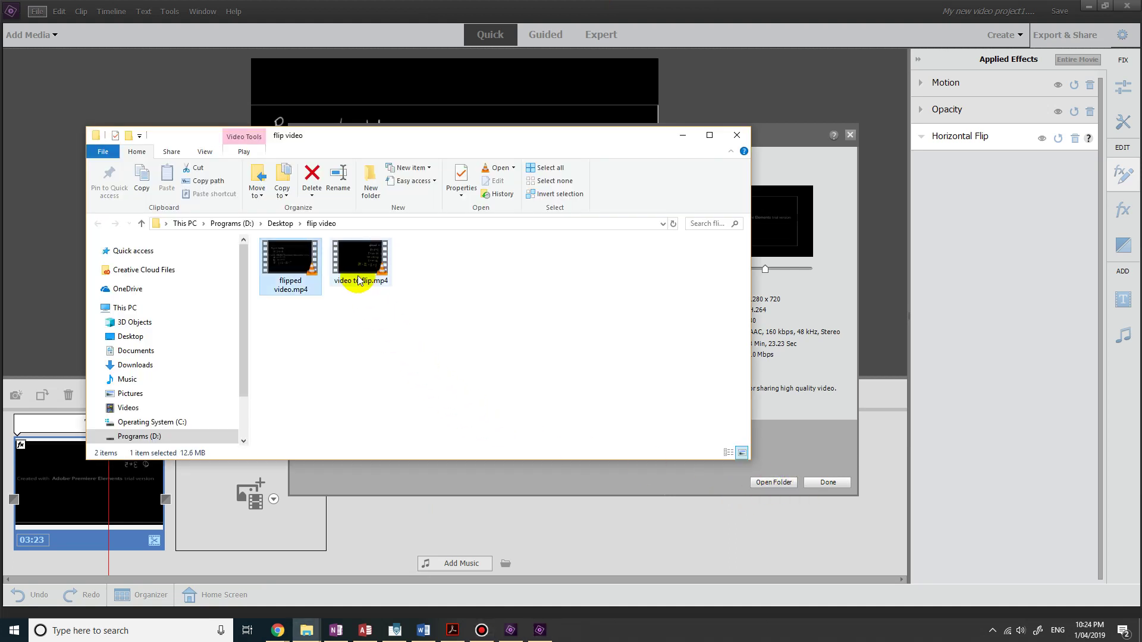
double_click(299, 269)
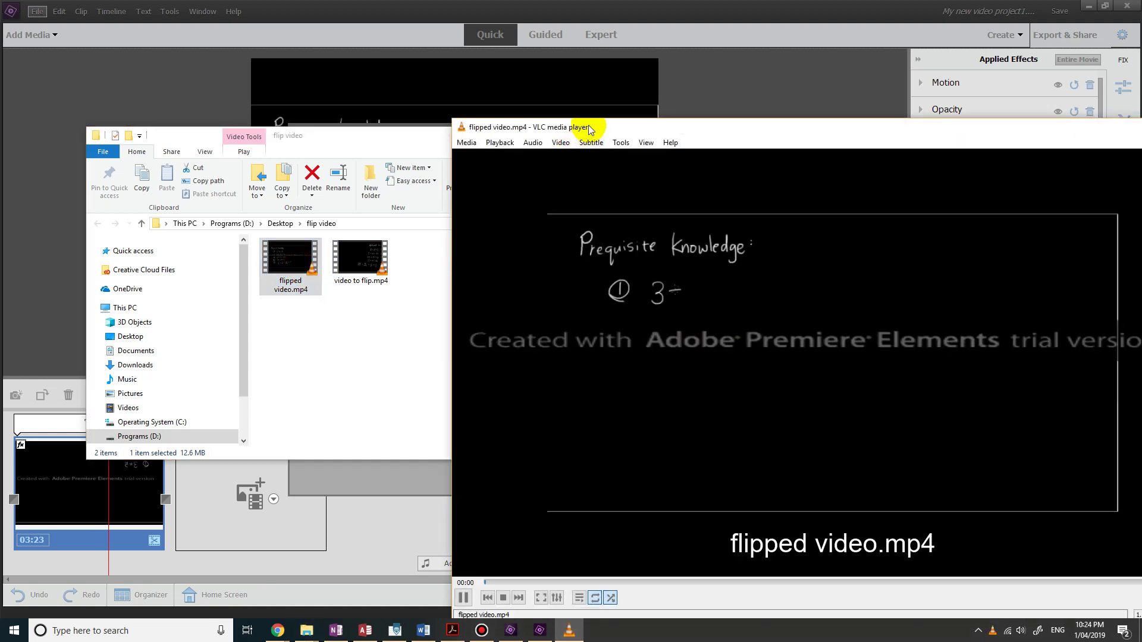
left_click_drag(591, 130, 383, 59)
left_click_drag(382, 509, 518, 512)
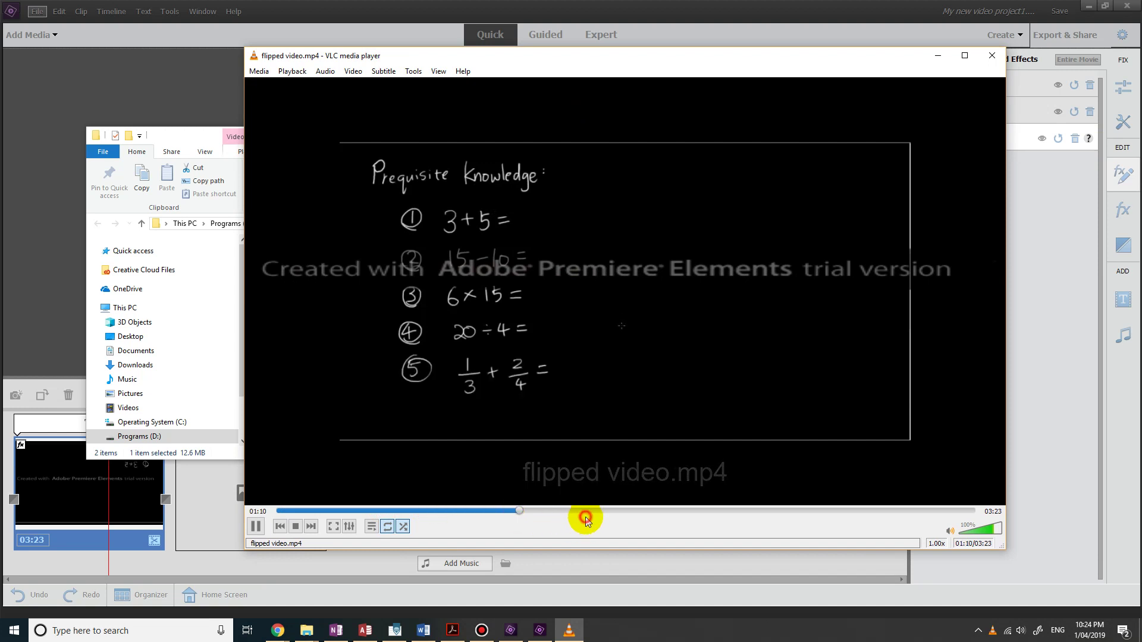
left_click(628, 511)
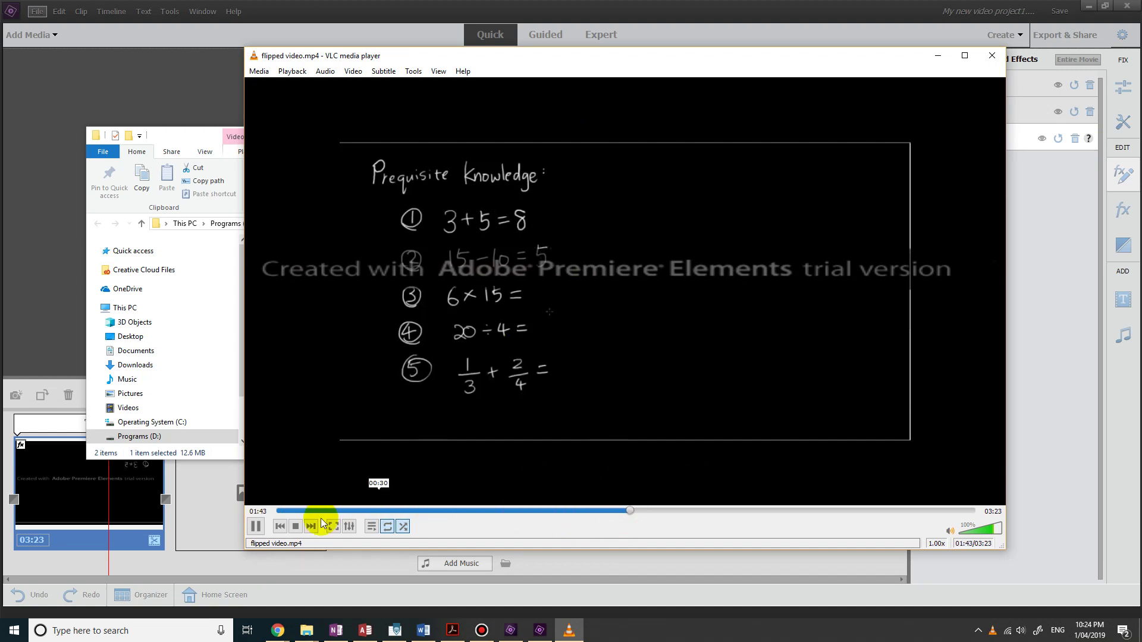
left_click(261, 528)
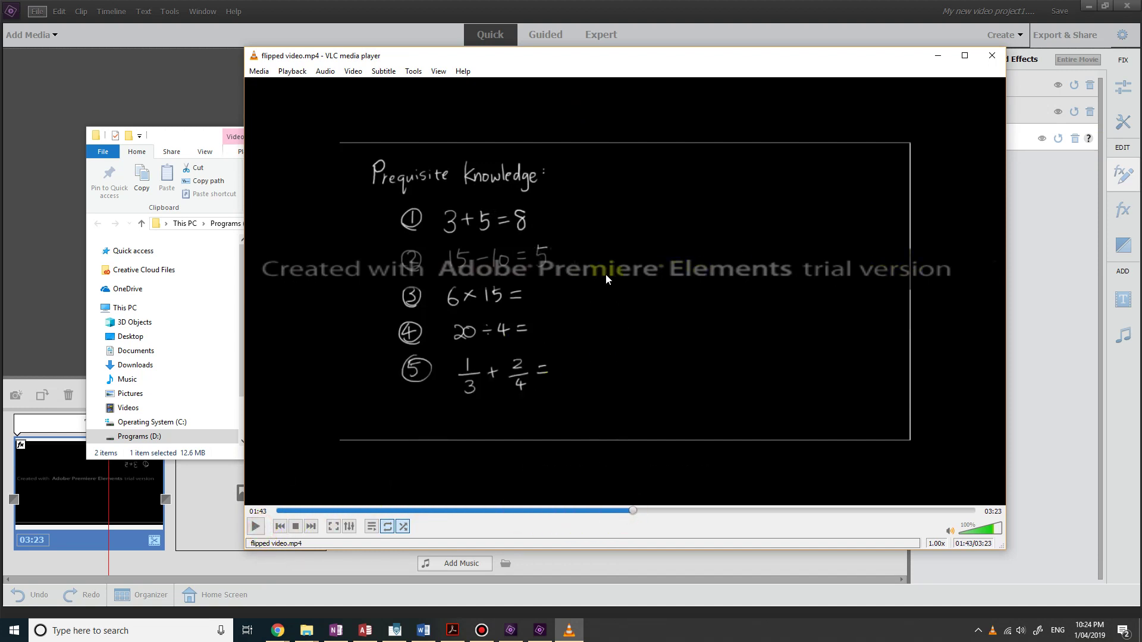